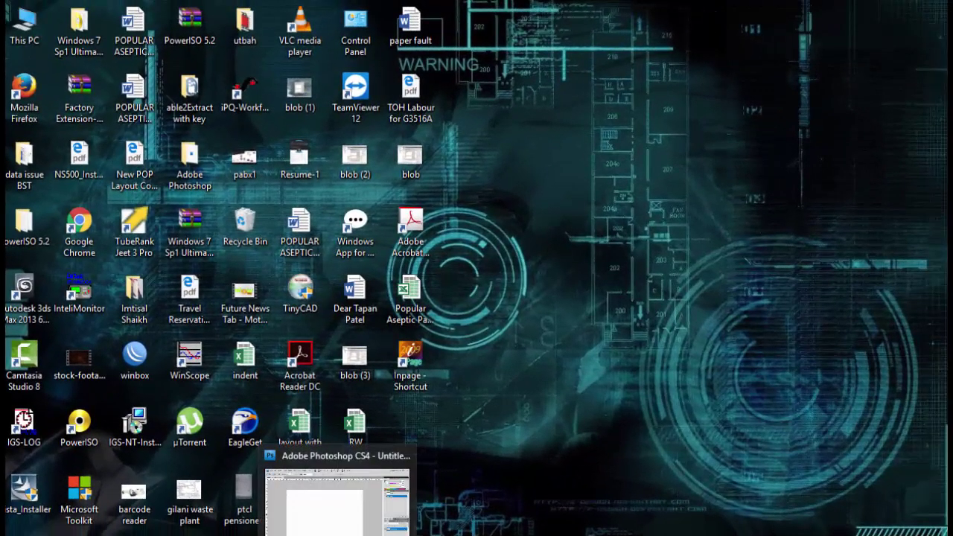
# Step: Restore Photoshop CS4 from the taskbar to show its blank Untitled-1 canvas
pyautogui.click(337, 497)
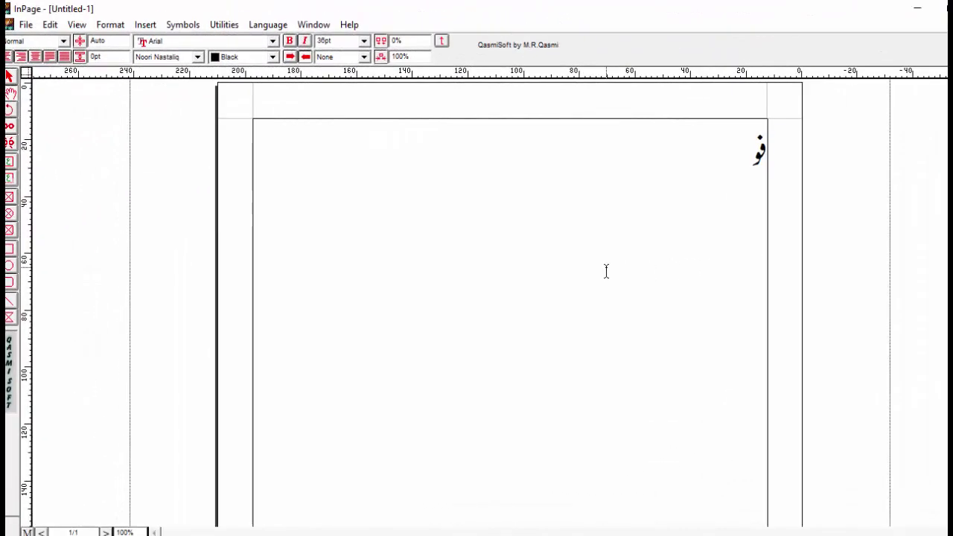
# Step: Finish typing the Urdu sentence فوٹوشاپ پر اردو لکھیں۔ in the InPage text frame
pyautogui.write('ٹو')
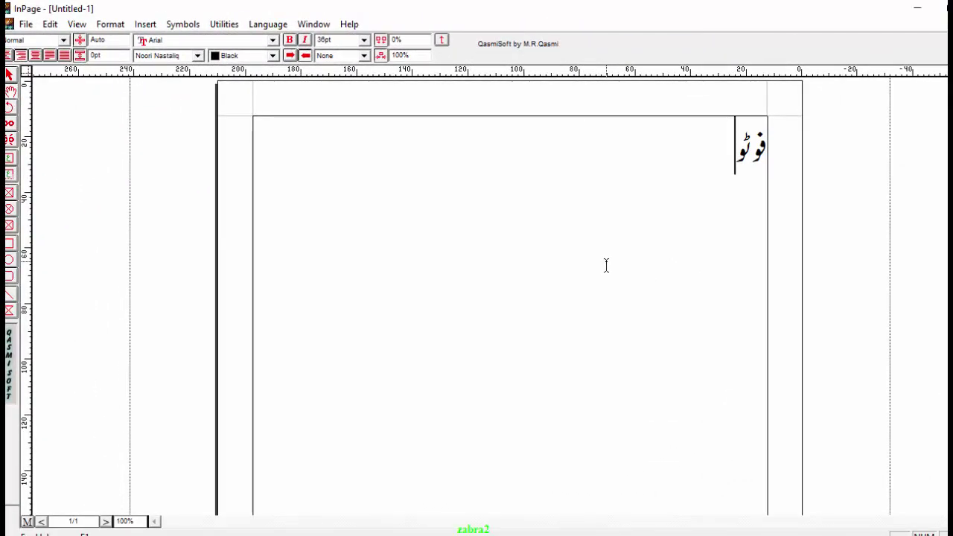
pyautogui.write('شا')
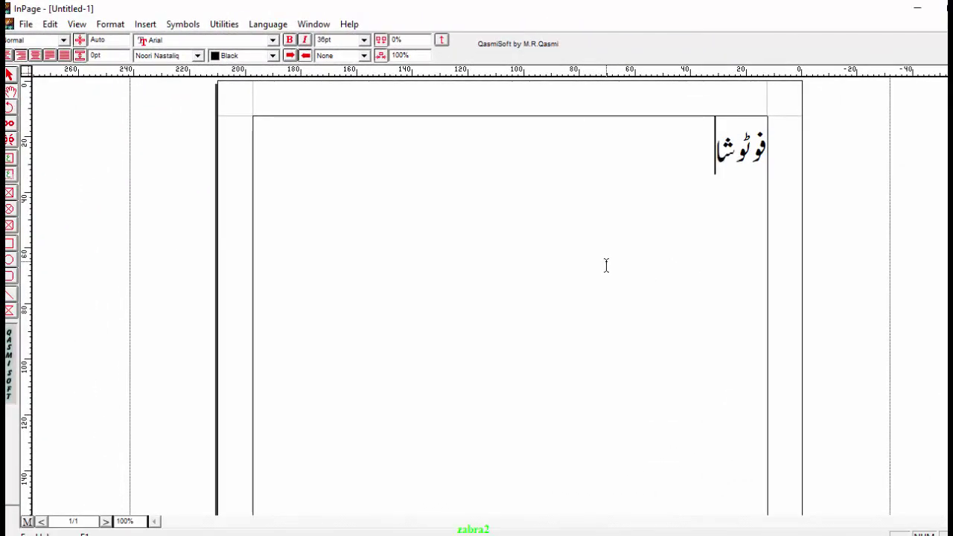
pyautogui.write('پ پ')
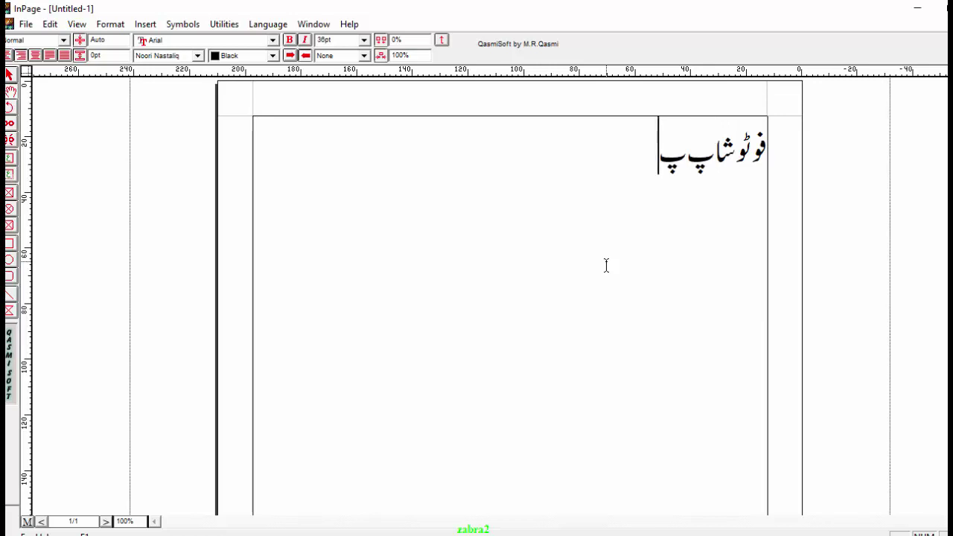
pyautogui.write('ر ارد')
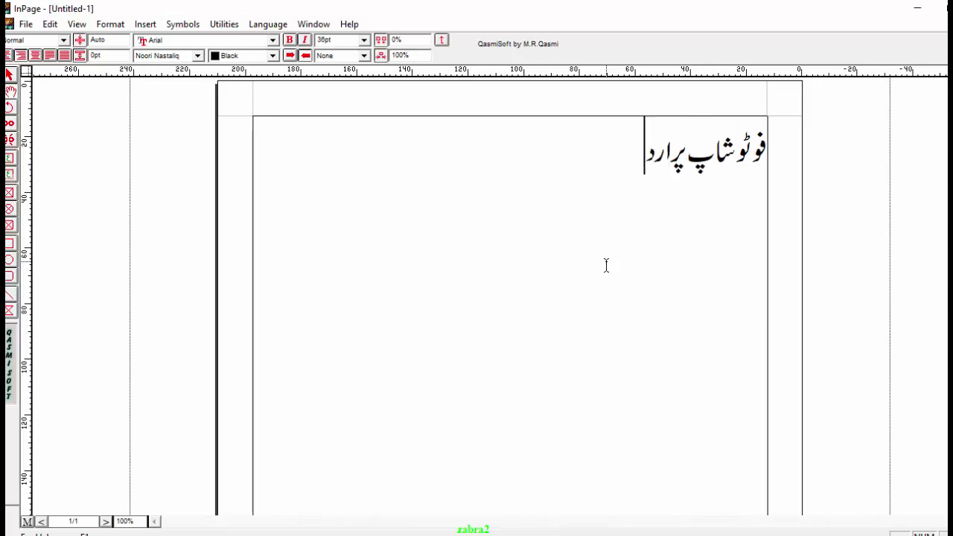
pyautogui.write('و ')
pyautogui.write('لکھ')
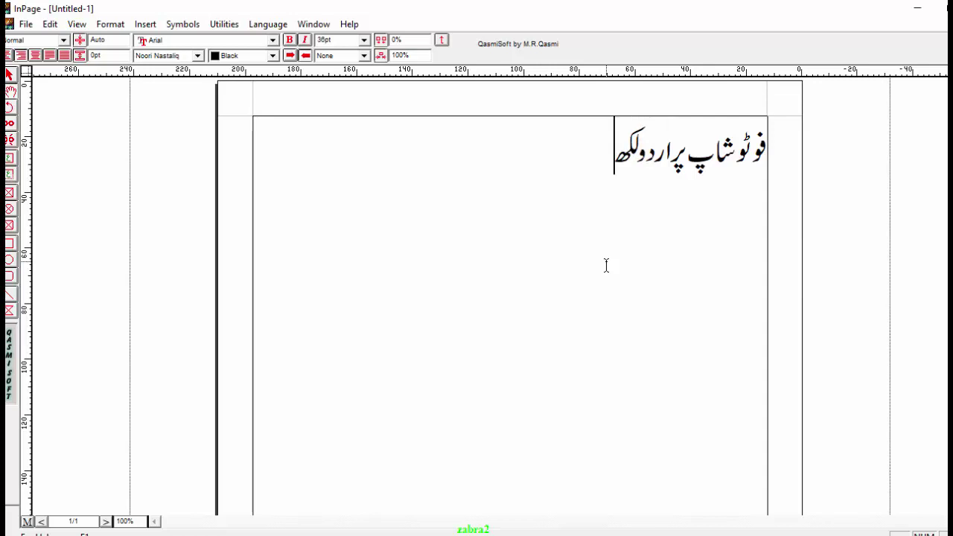
pyautogui.write('یں')
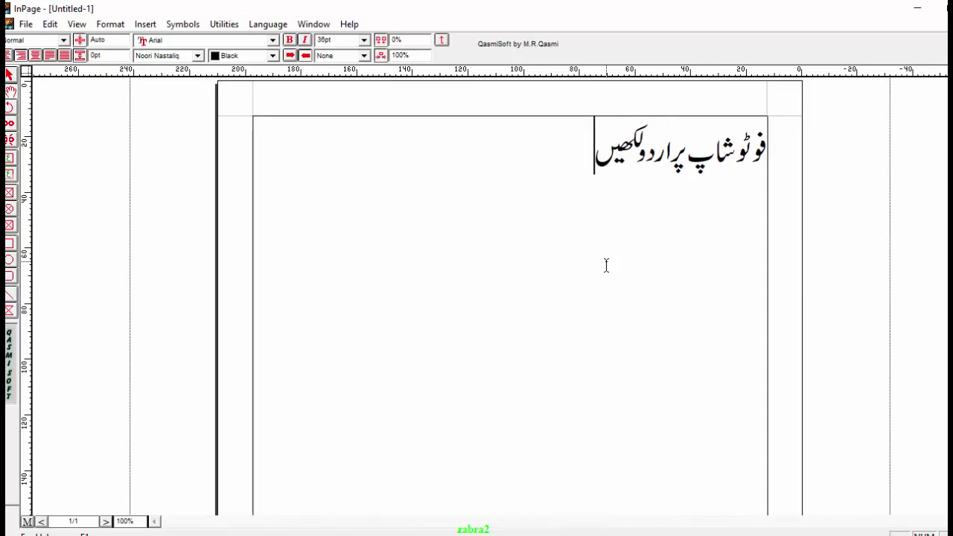
pyautogui.write('۔')
# Step: Start exporting the page and choose Encapsulated PostScript as the file type
pyautogui.click(25, 26)
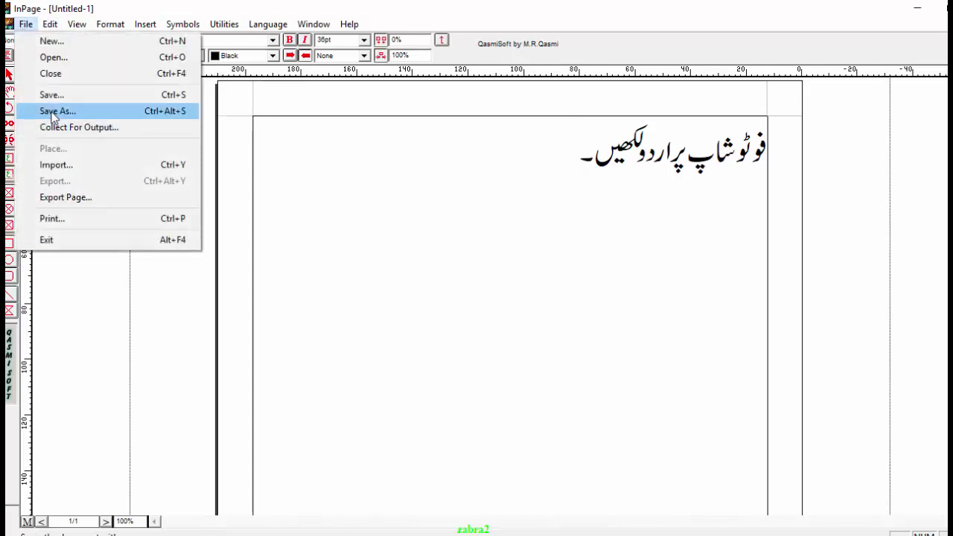
pyautogui.click(62, 198)
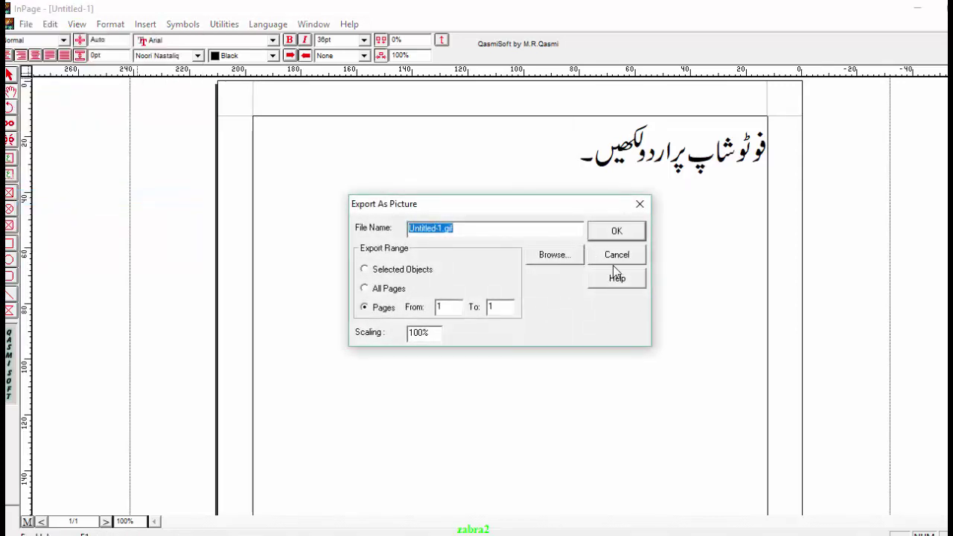
pyautogui.click(558, 261)
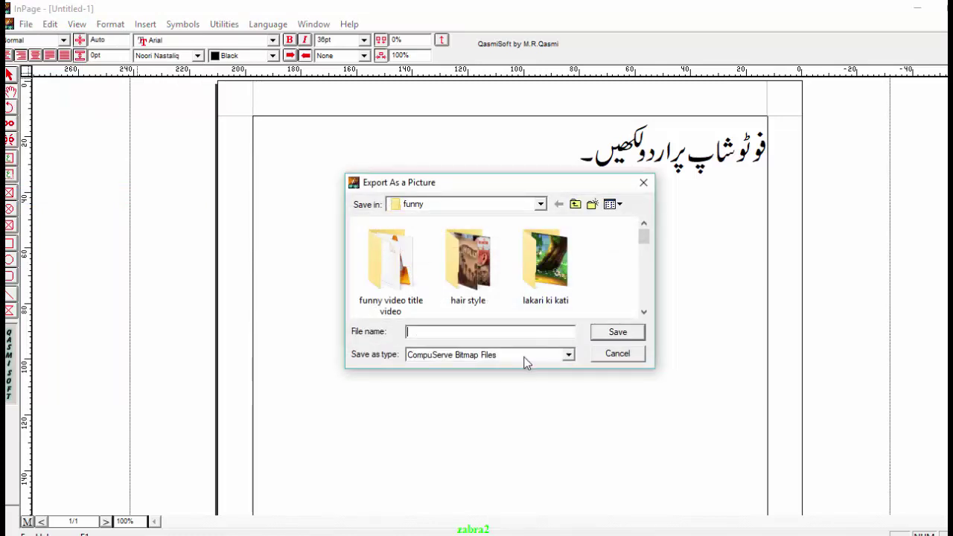
pyautogui.click(525, 360)
pyautogui.click(519, 381)
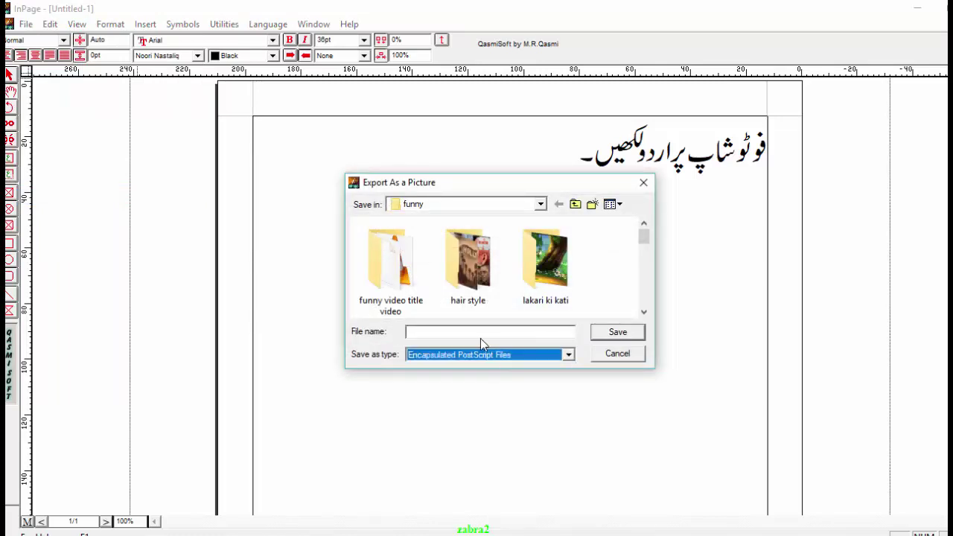
# Step: Name the export ps urdu in the Tutorial Academy actor pics folder and confirm
pyautogui.click(478, 333)
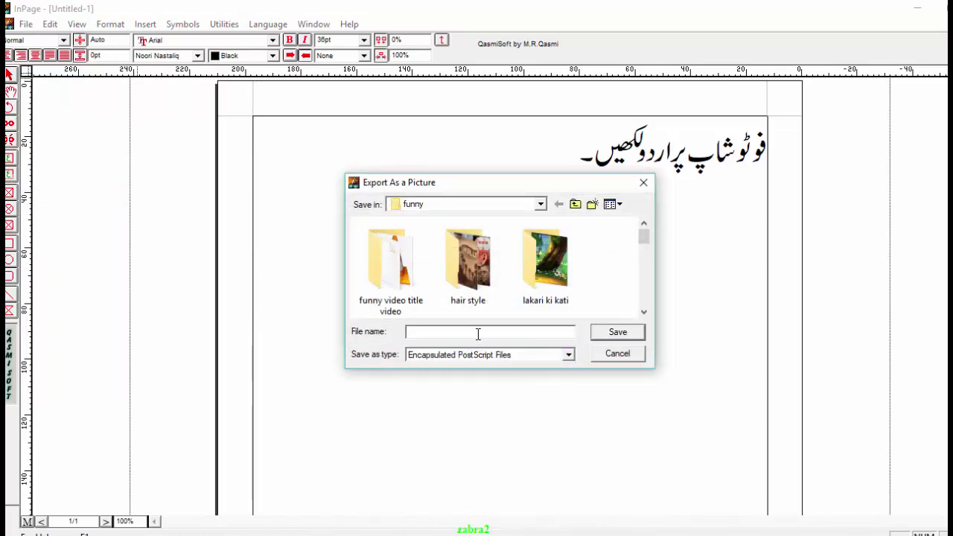
pyautogui.write('ps urdu')
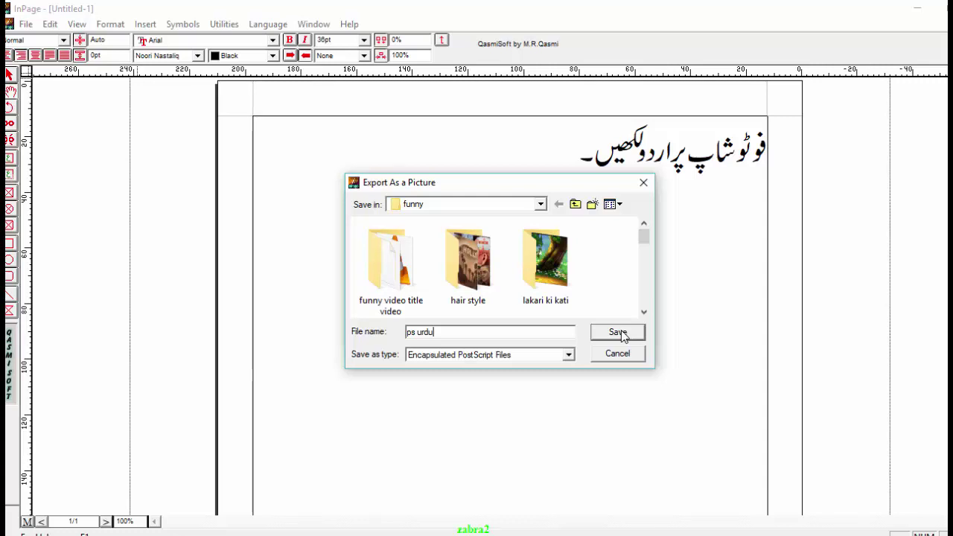
pyautogui.click(575, 204)
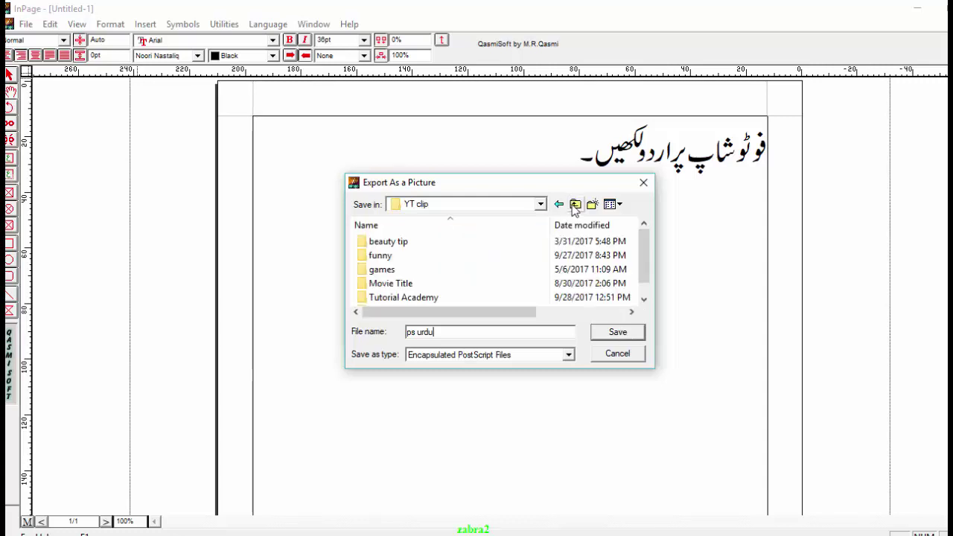
pyautogui.doubleClick(403, 299)
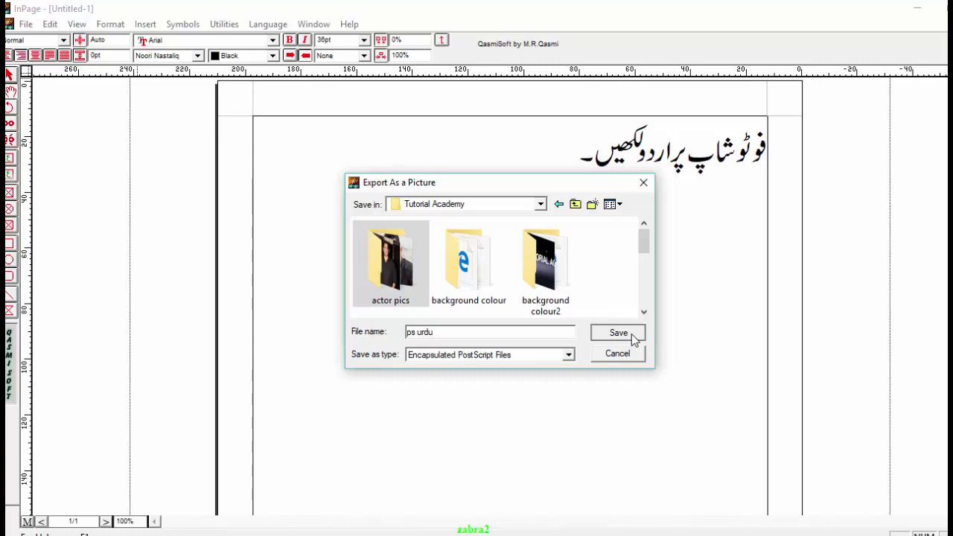
pyautogui.click(632, 334)
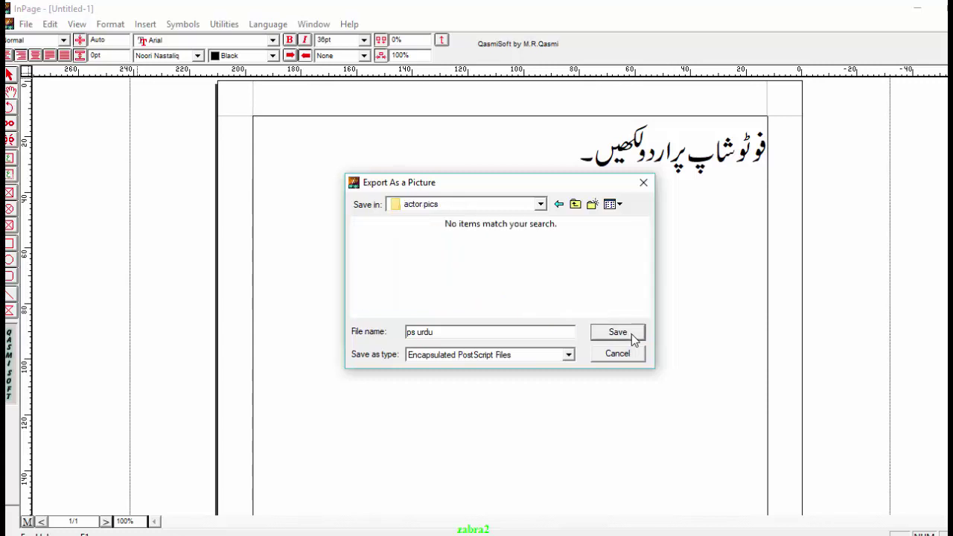
pyautogui.click(632, 334)
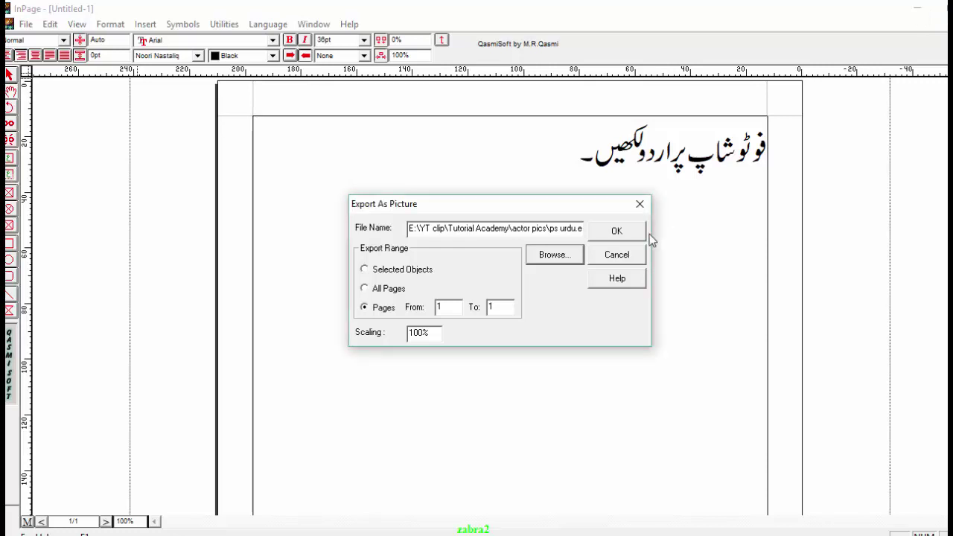
pyautogui.click(617, 231)
# Step: Minimize InPage and open the ps urdu EPS file in Photoshop
pyautogui.click(918, 9)
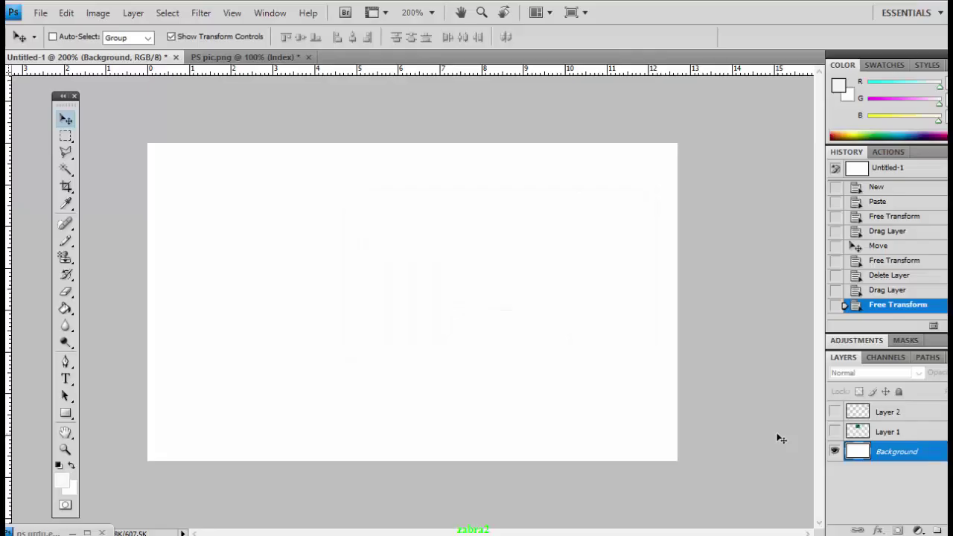
pyautogui.hotkey('ctrl', 'o')
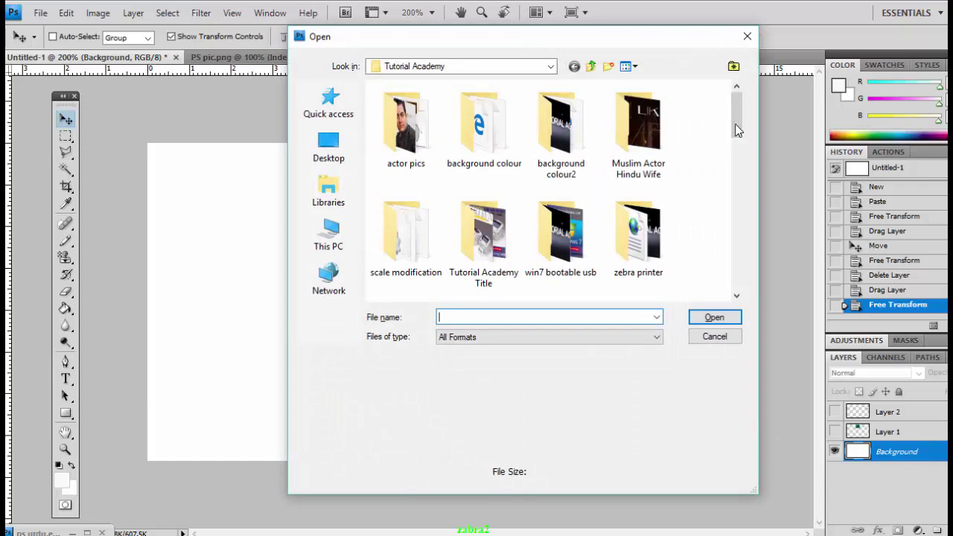
pyautogui.moveTo(737, 126); pyautogui.dragTo(750, 289)
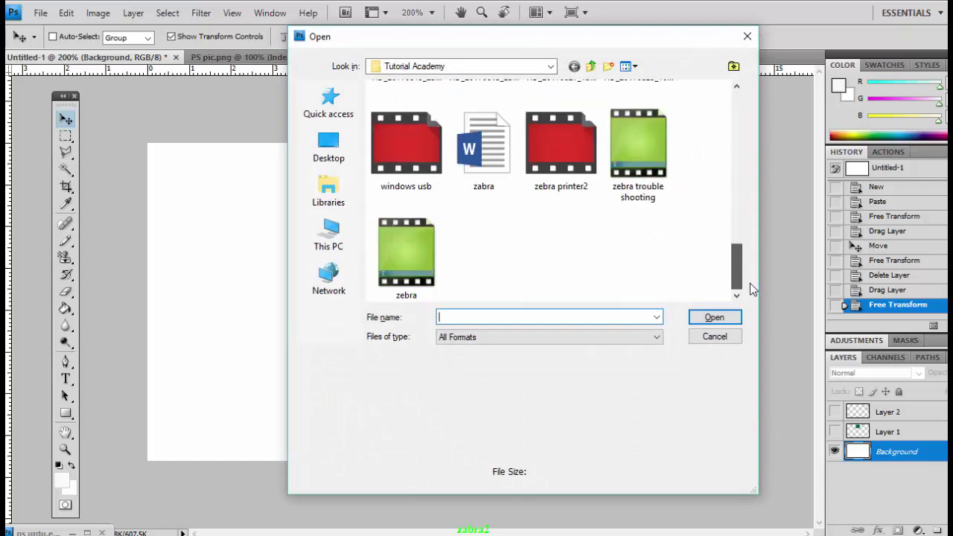
pyautogui.scroll(5, 596, 202)
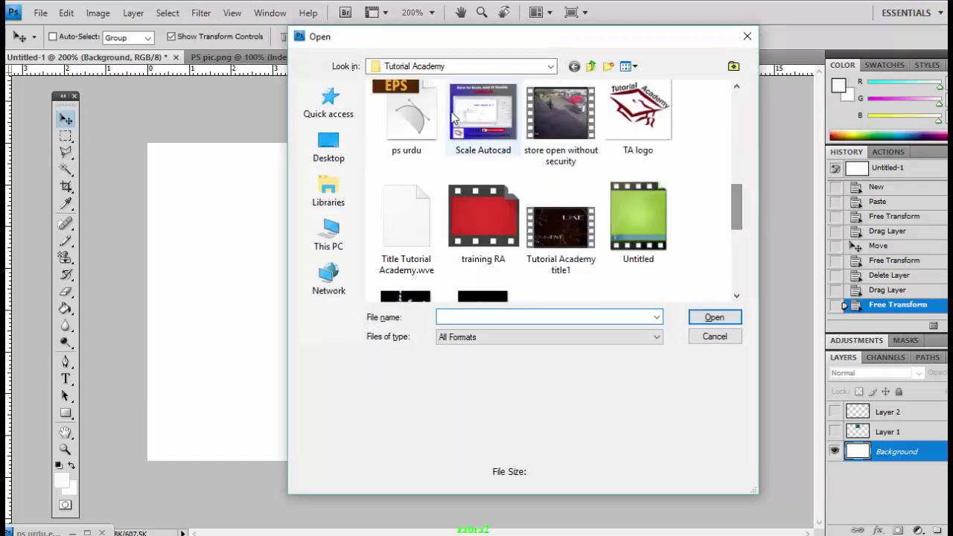
pyautogui.doubleClick(412, 115)
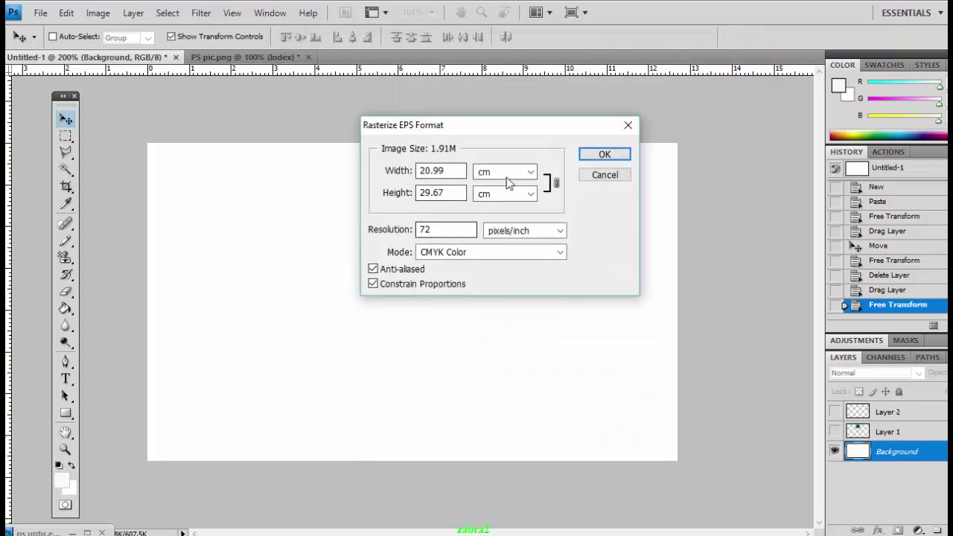
# Step: Rasterize the EPS with width and height in inches, pixels/inch resolution and RGB Color mode
pyautogui.click(506, 177)
pyautogui.click(507, 204)
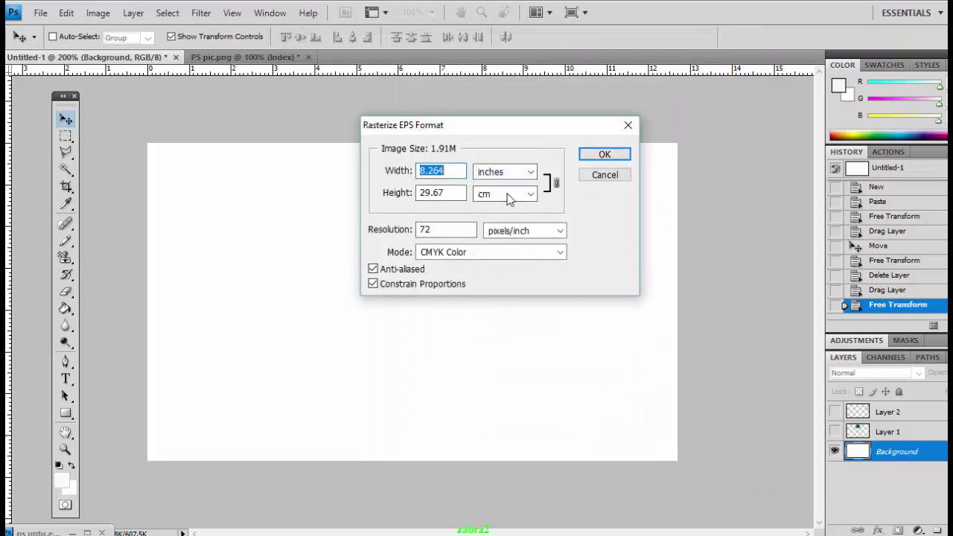
pyautogui.click(507, 193)
pyautogui.click(517, 233)
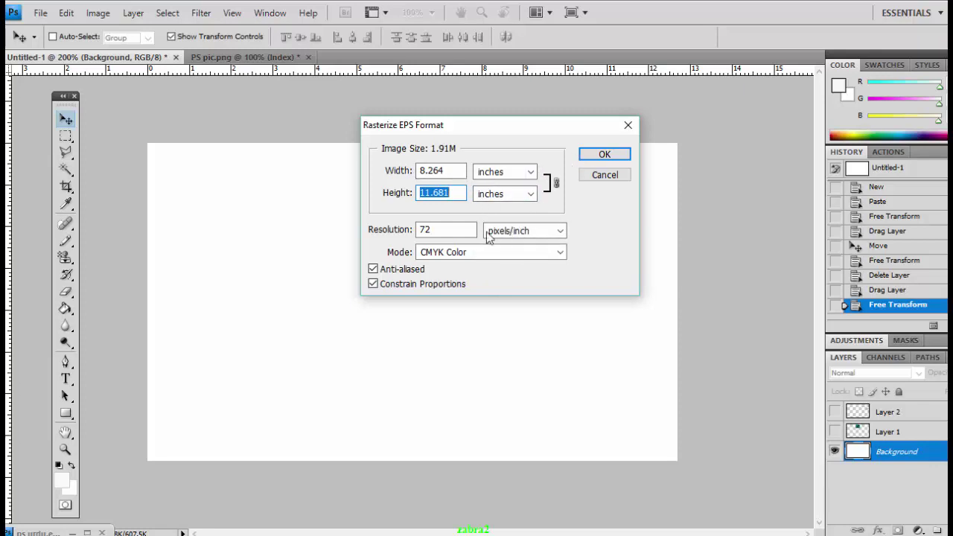
pyautogui.click(537, 231)
pyautogui.click(514, 243)
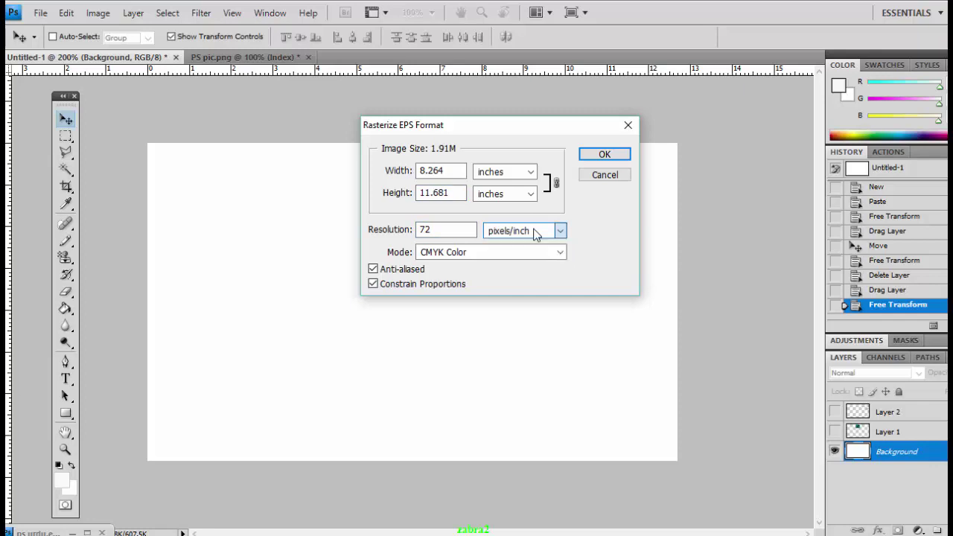
pyautogui.click(531, 253)
pyautogui.click(531, 253)
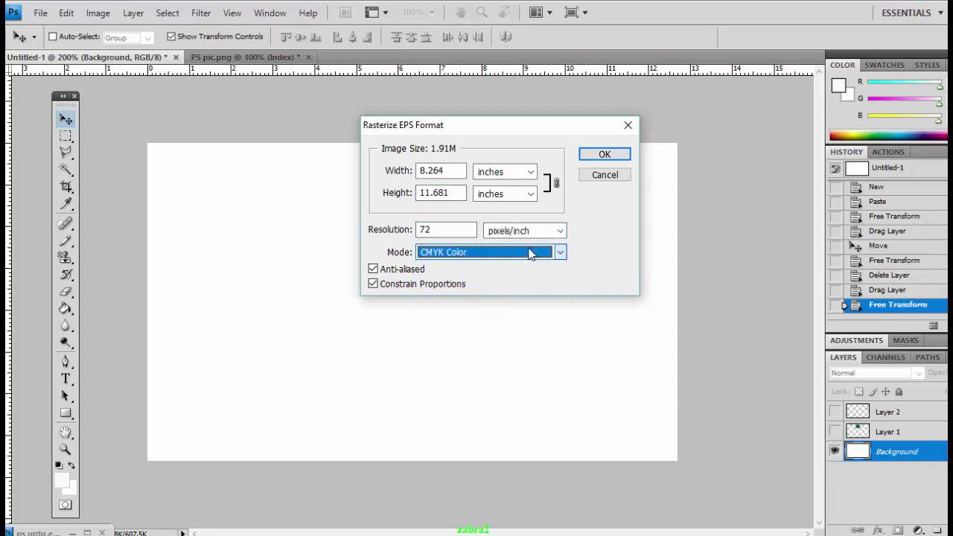
pyautogui.click(530, 256)
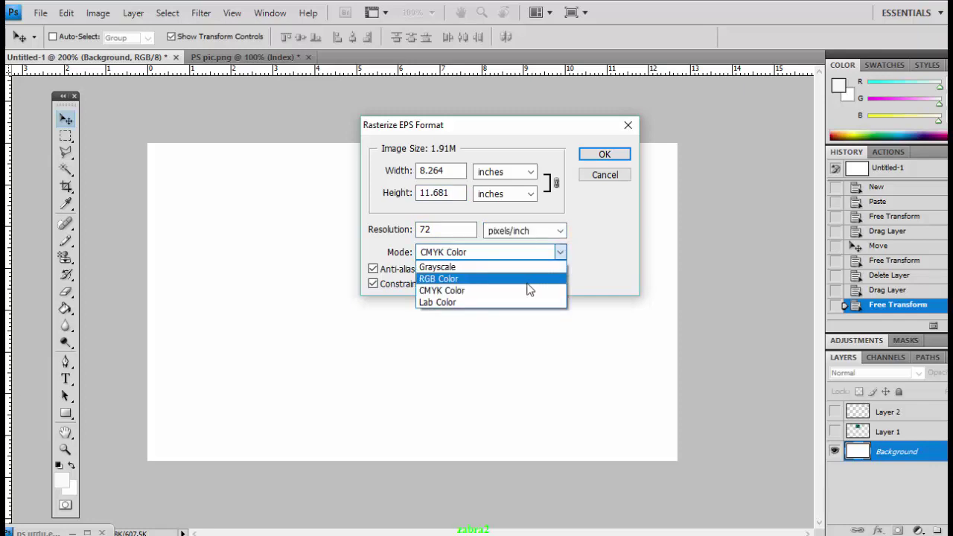
pyautogui.click(529, 278)
pyautogui.click(615, 154)
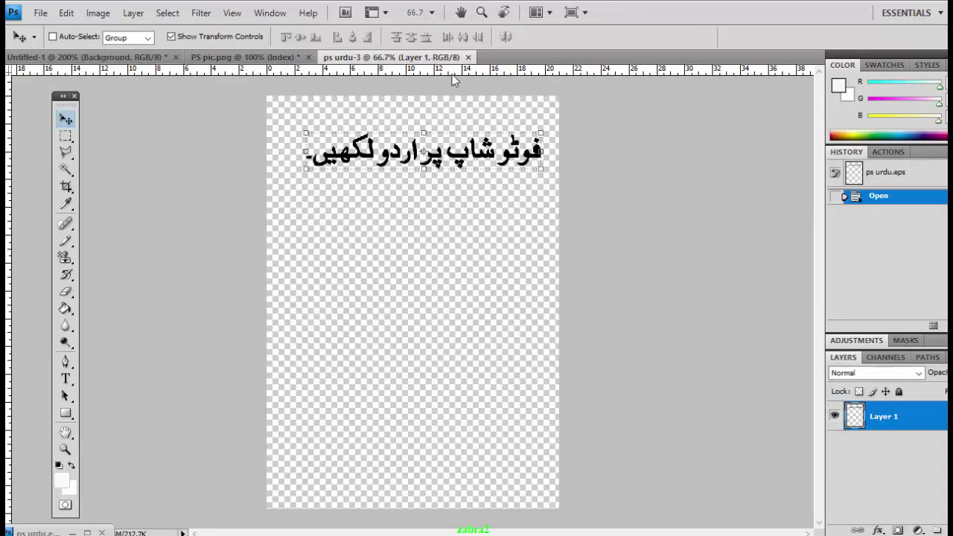
# Step: Drag the Urdu text from ps urdu-3 onto the Untitled-1 canvas, then minimize ps urdu-3
pyautogui.moveTo(434, 60); pyautogui.dragTo(604, 209)
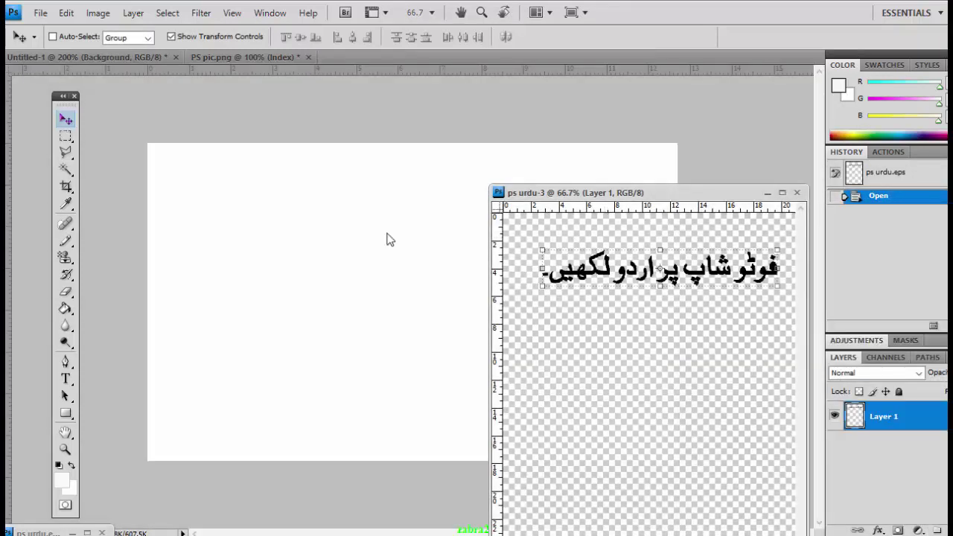
pyautogui.moveTo(601, 271); pyautogui.dragTo(291, 259)
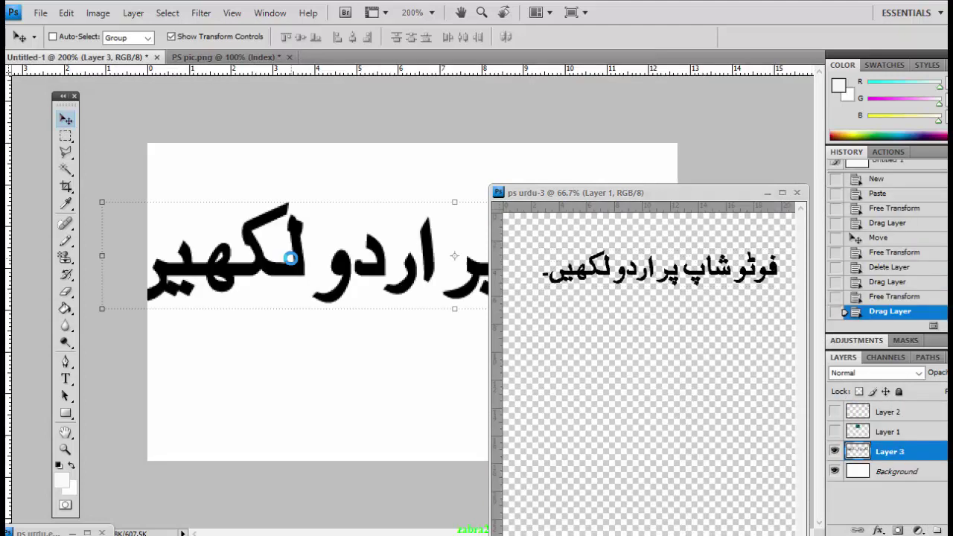
pyautogui.click(768, 194)
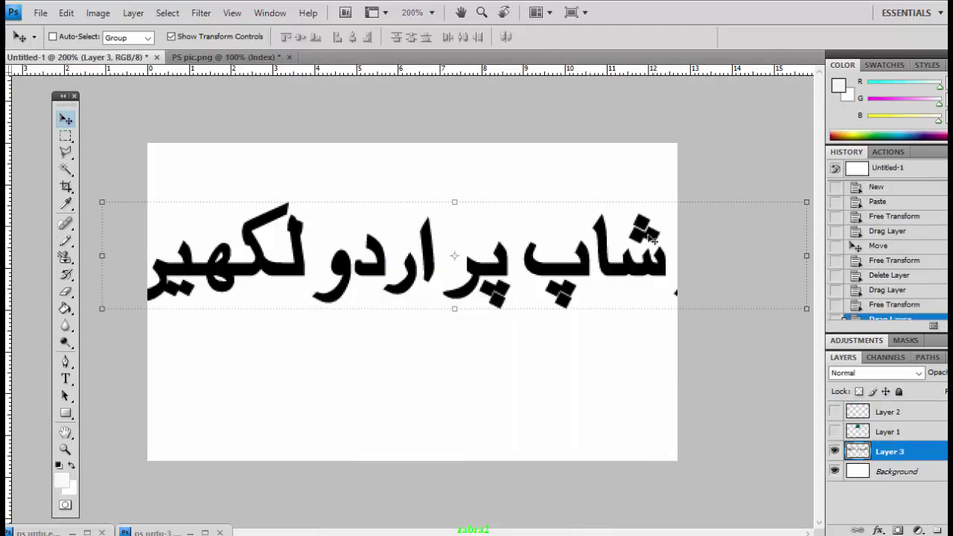
# Step: Scale the text to 54.8% × 63% and centre it near the canvas top
pyautogui.moveTo(807, 201); pyautogui.dragTo(488, 240)
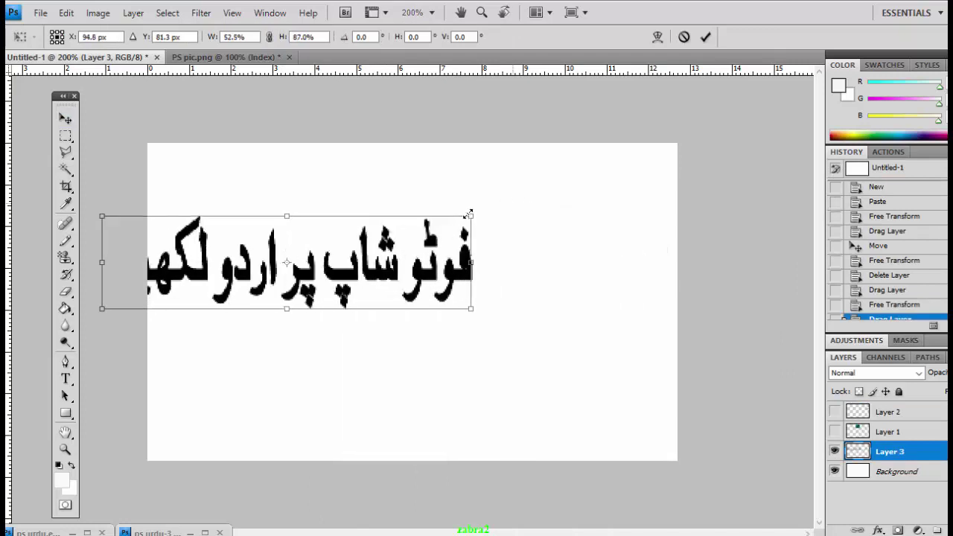
pyautogui.moveTo(327, 266)
pyautogui.mouseDown()
pyautogui.moveTo(441, 191)
pyautogui.moveTo(425, 181)
pyautogui.mouseUp()
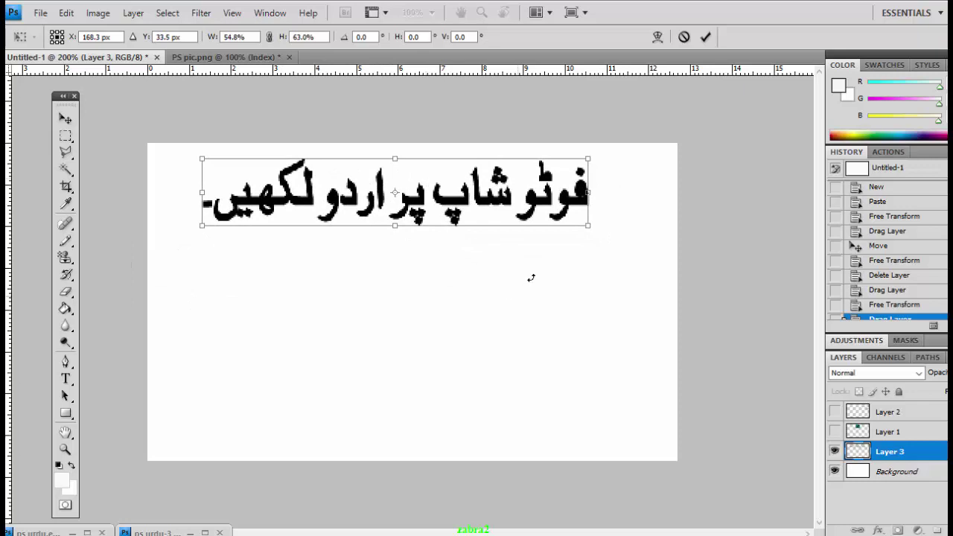
pyautogui.moveTo(438, 179); pyautogui.dragTo(510, 177)
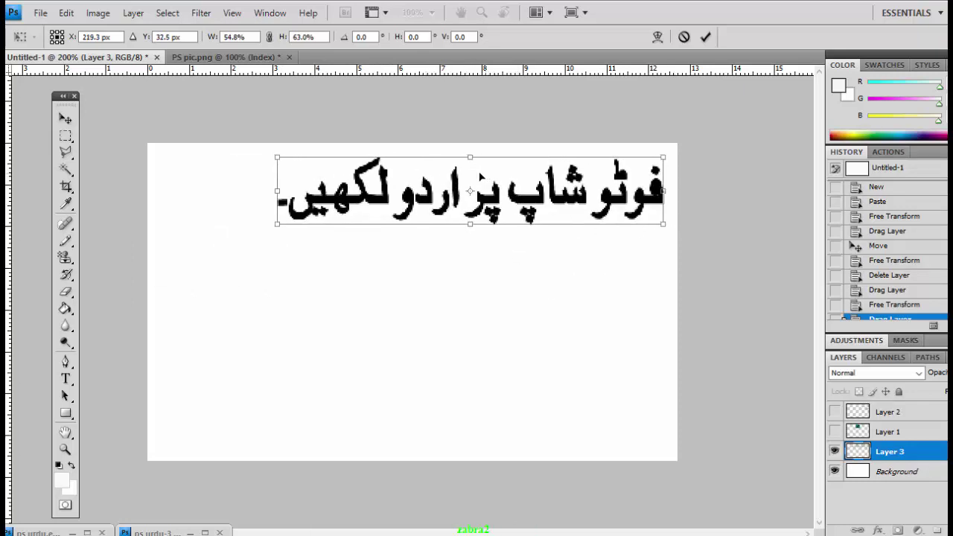
pyautogui.moveTo(480, 176); pyautogui.dragTo(427, 176)
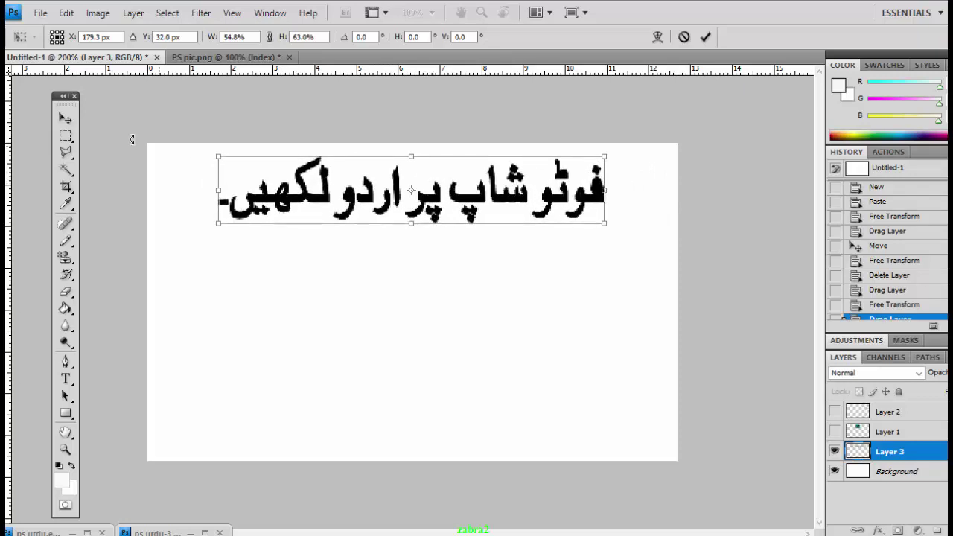
pyautogui.click(65, 119)
pyautogui.click(447, 221)
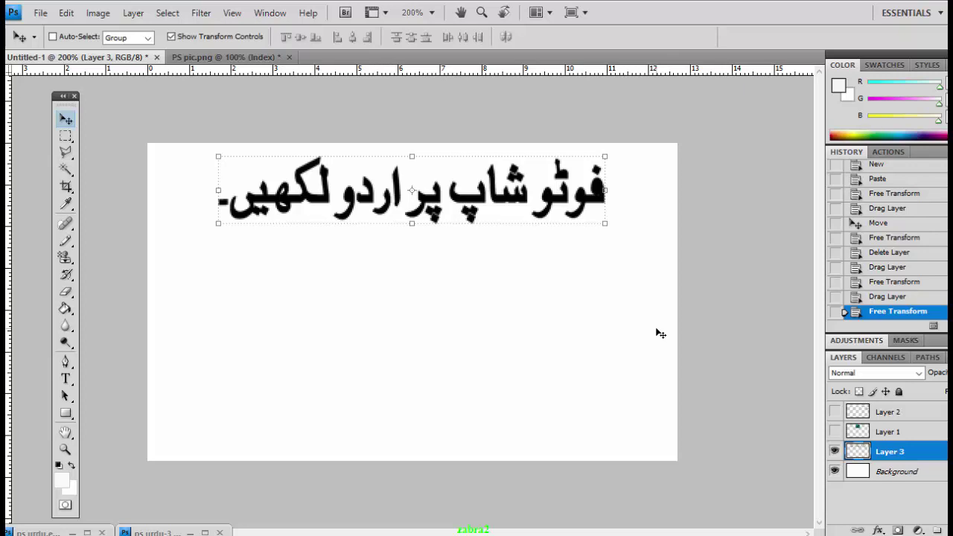
# Step: Save the image as Untitled-1.png in PNG format with Interlace set to None
pyautogui.click(41, 12)
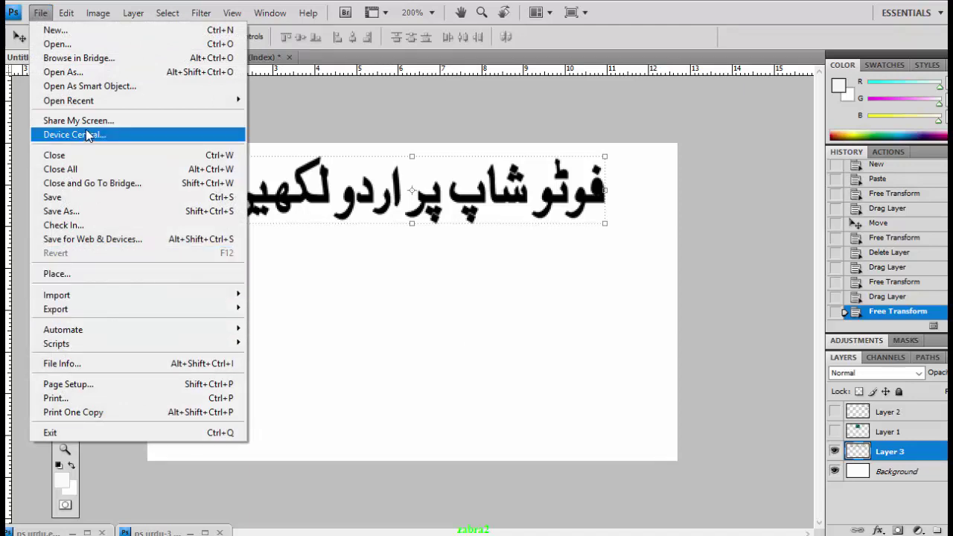
pyautogui.click(91, 211)
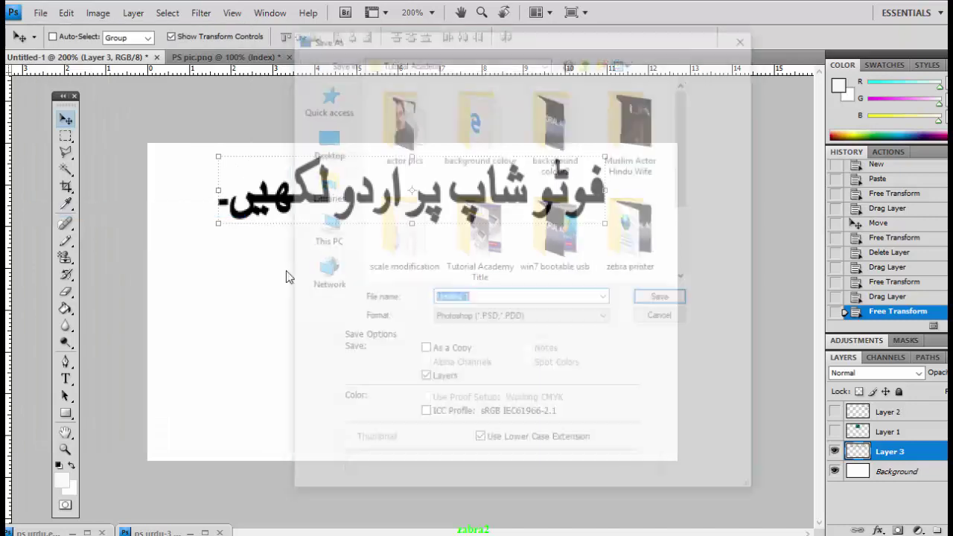
pyautogui.click(605, 318)
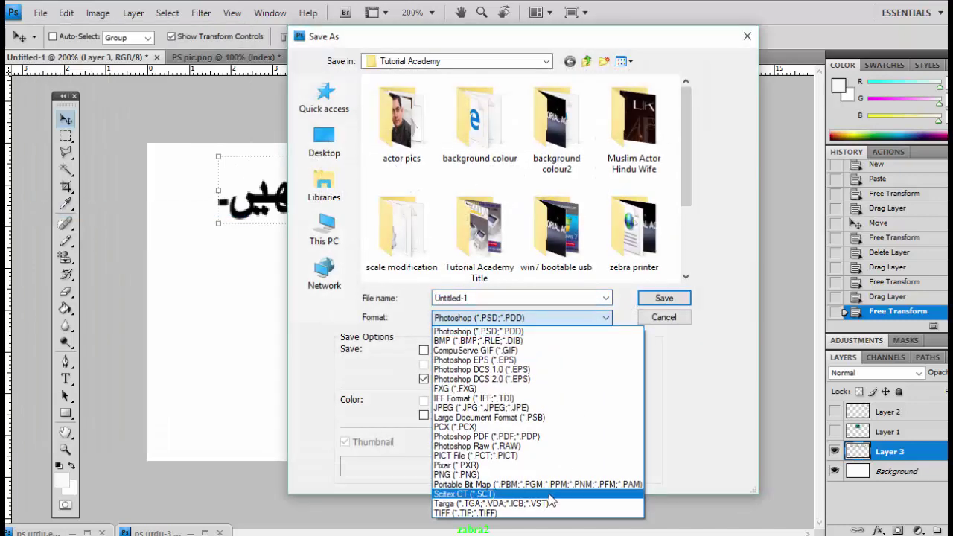
pyautogui.click(509, 474)
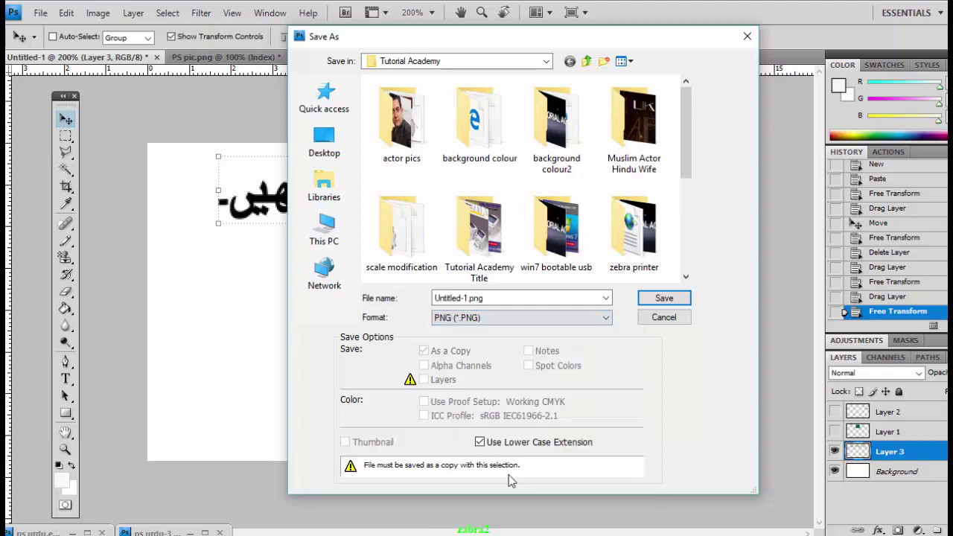
pyautogui.click(665, 298)
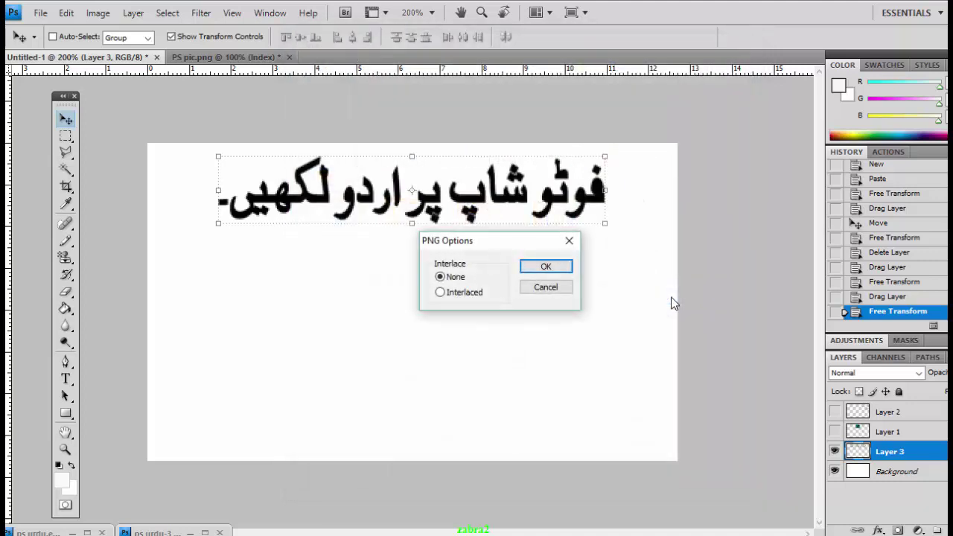
pyautogui.click(572, 273)
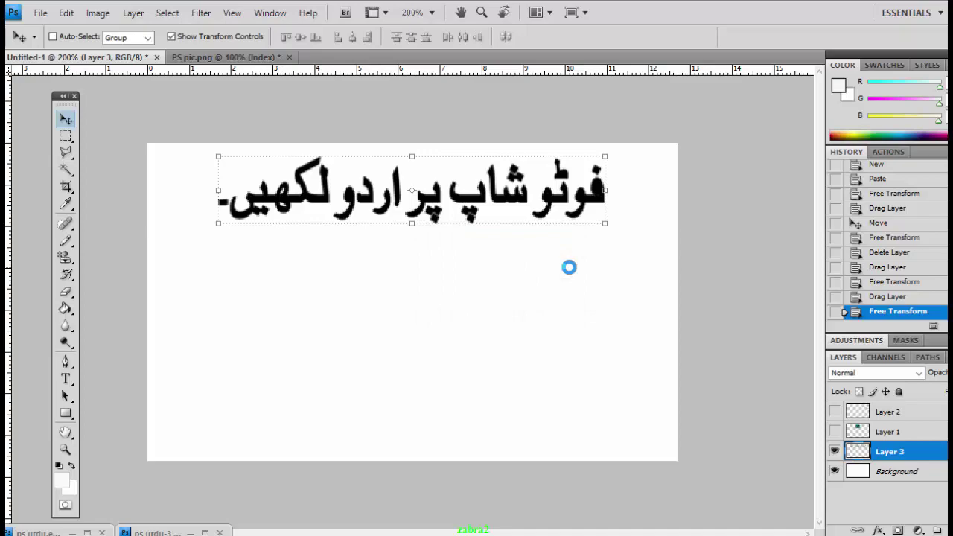